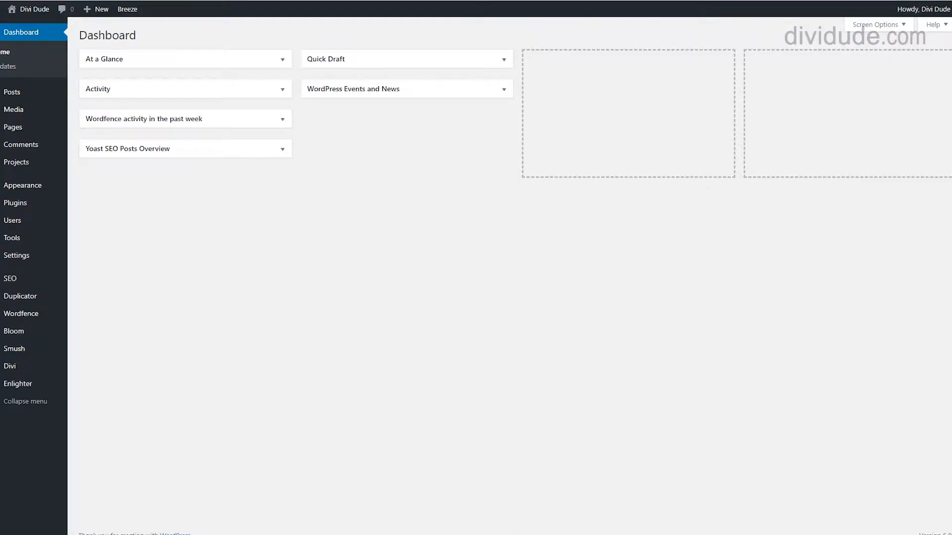
# Step: Open Plugins › Add New and search the plugin directory for 'CLOUDWAYS'
pyautogui.moveTo(14, 24)
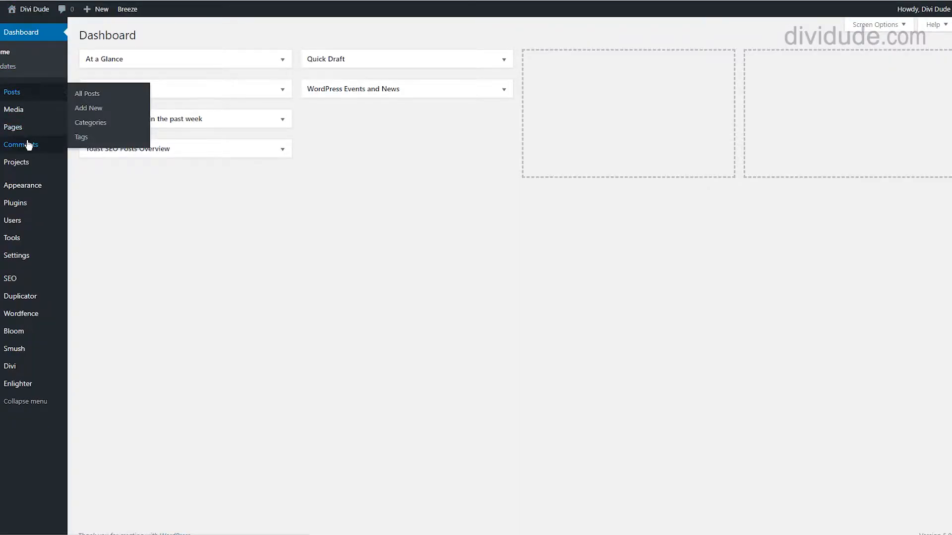
pyautogui.moveTo(14, 210)
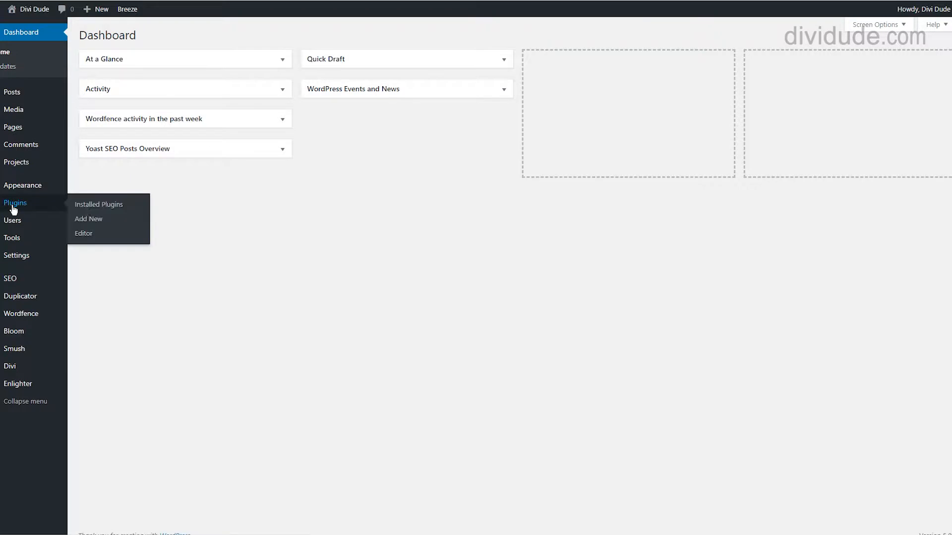
pyautogui.click(89, 220)
pyautogui.write('CLOU')
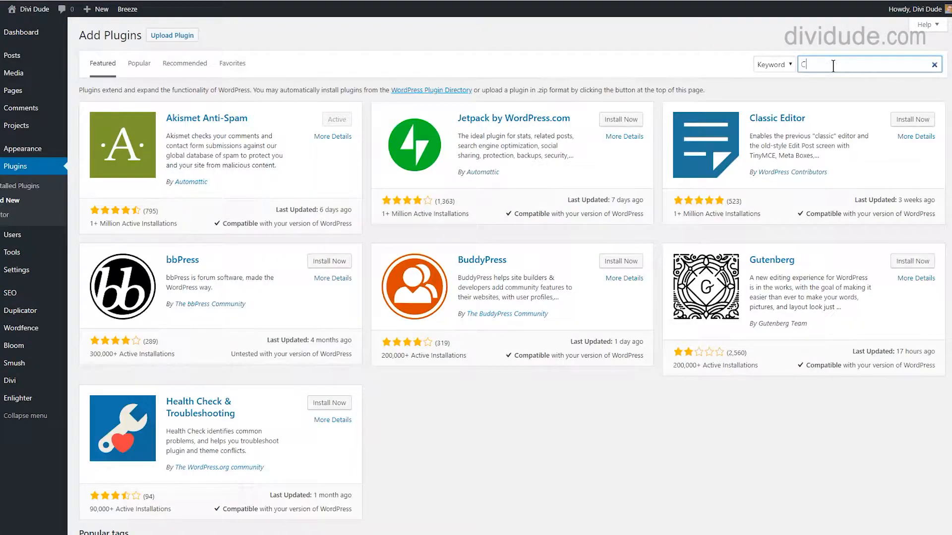
pyautogui.write('DWAYS')
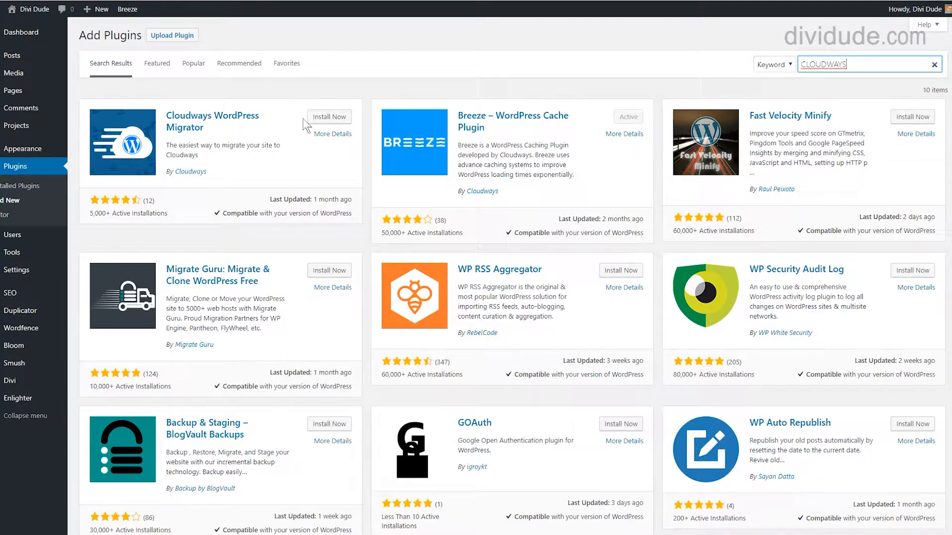
# Step: Install and activate the Cloudways WordPress Migrator plugin and open its migration form
pyautogui.click(324, 119)
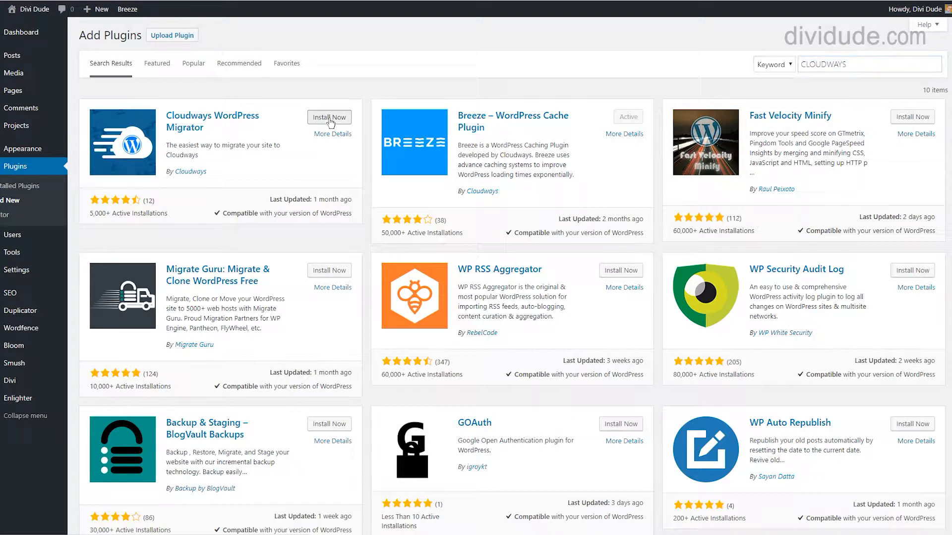
pyautogui.click(341, 118)
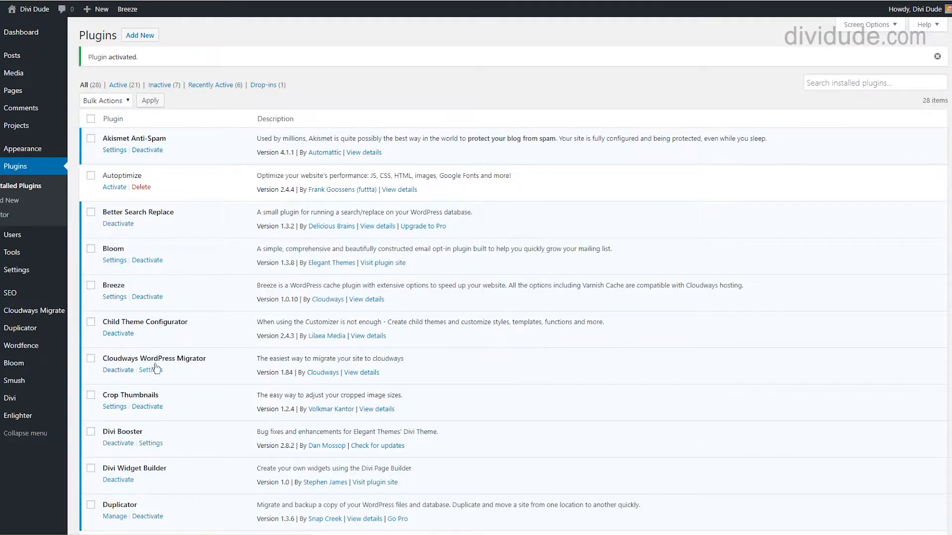
pyautogui.click(154, 373)
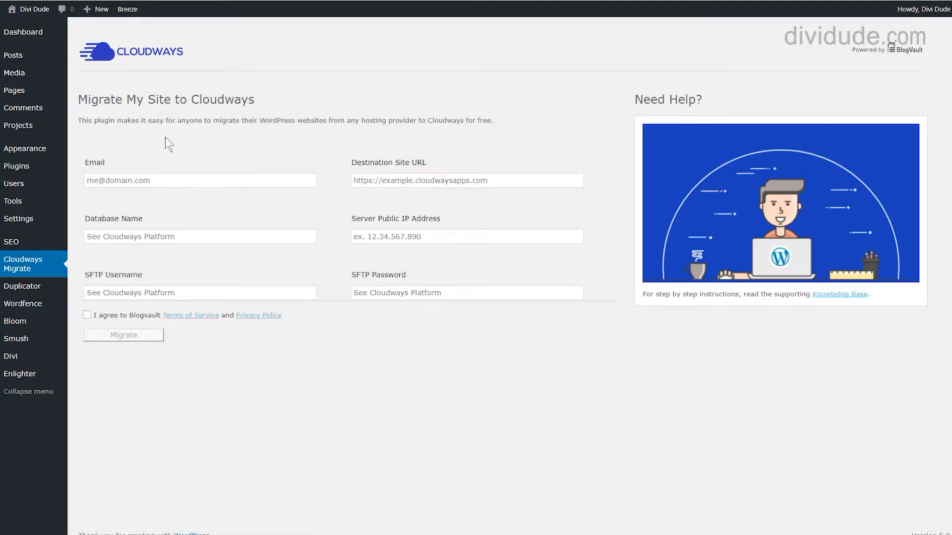
# Step: Enter the e-mail address in the form's Email field and switch to Cloudways Applications
pyautogui.click(144, 180)
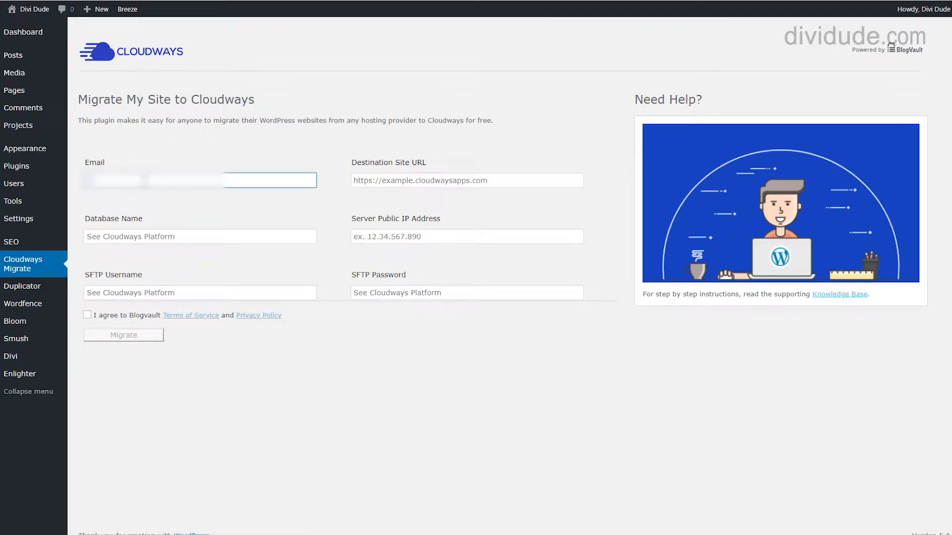
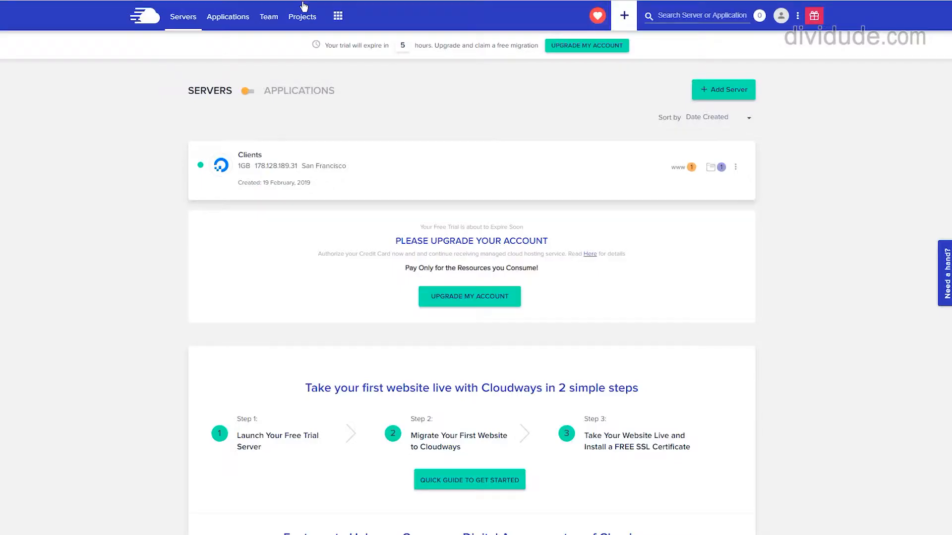
pyautogui.click(228, 19)
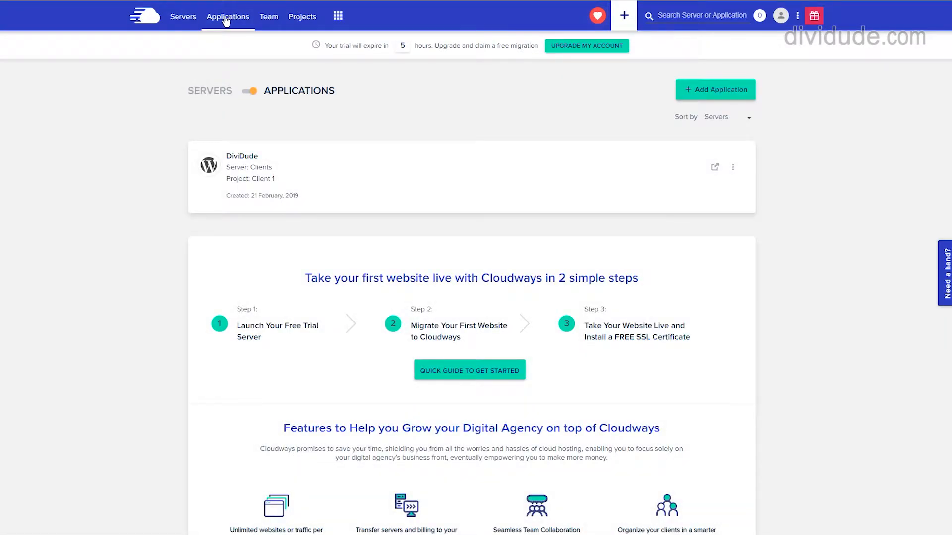
# Step: Launch the DiviDude application's site from Cloudways and copy its URL from the address bar
pyautogui.click(232, 167)
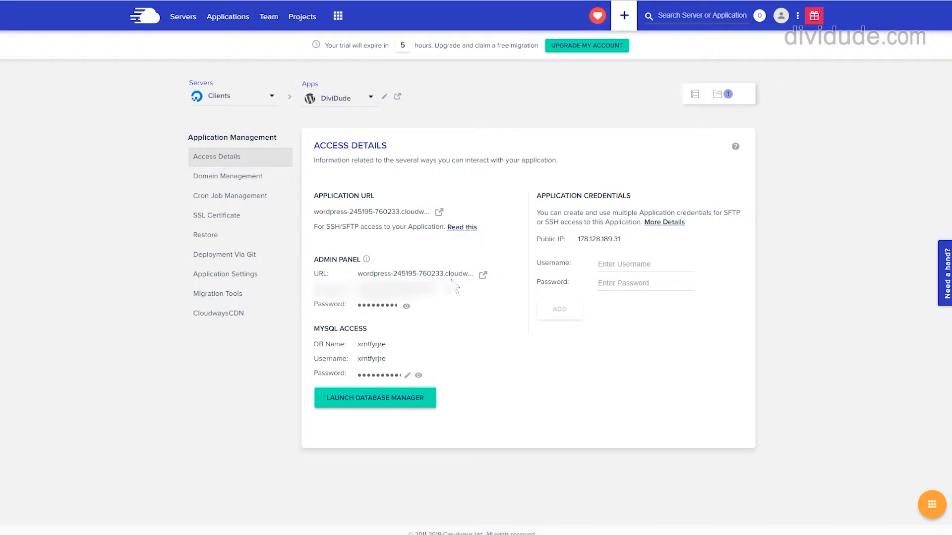
pyautogui.moveTo(414, 211); pyautogui.dragTo(408, 209)
pyautogui.click(372, 208)
pyautogui.click(439, 214)
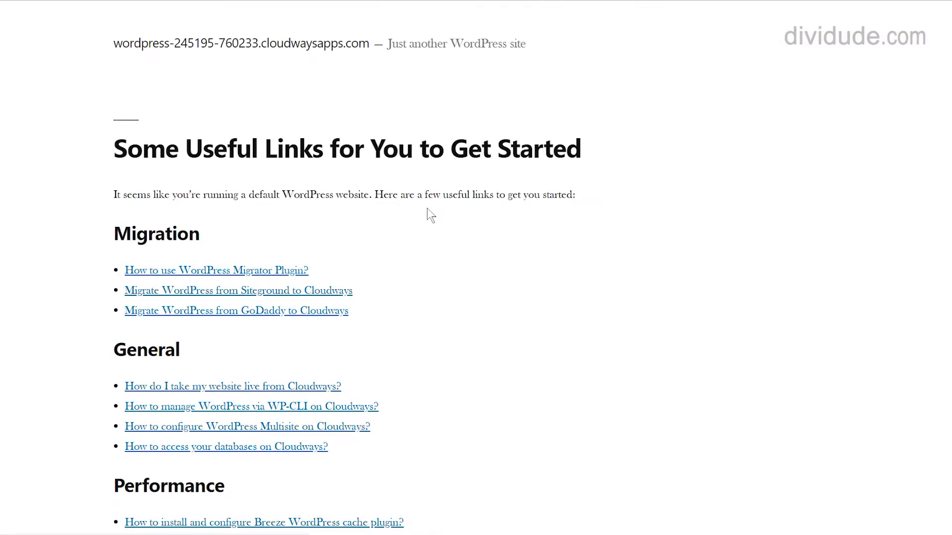
pyautogui.rightClick(271, 1)
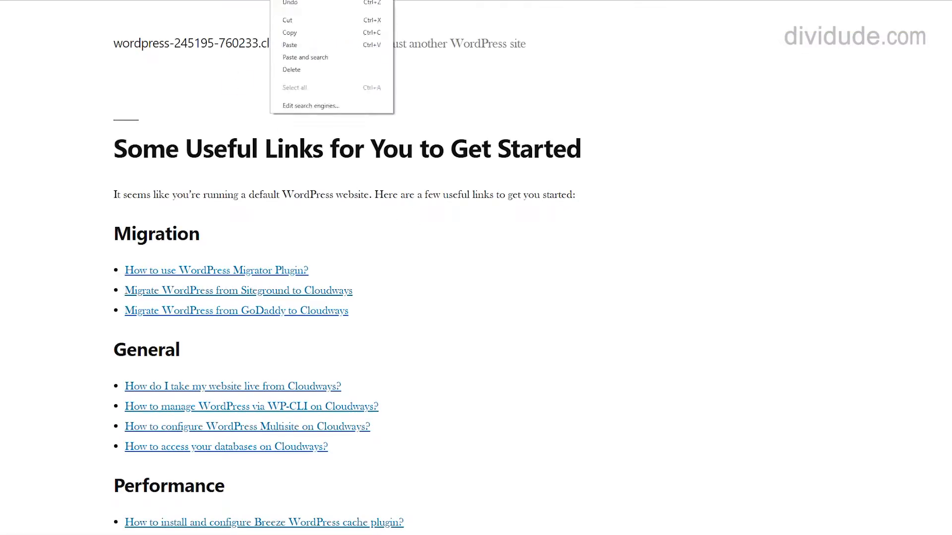
pyautogui.click(307, 30)
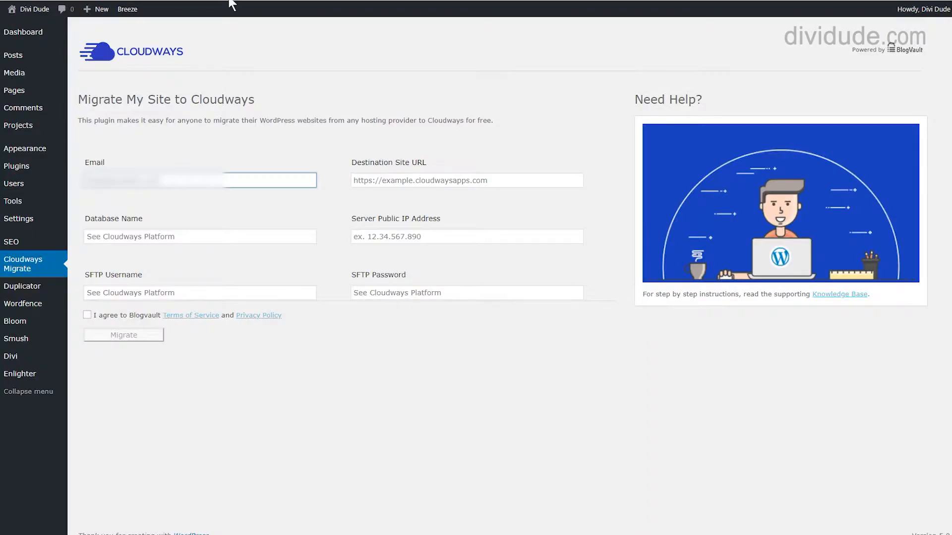
# Step: Paste the site URL into Destination Site URL and the Cloudways database name into Database Name
pyautogui.rightClick(399, 182)
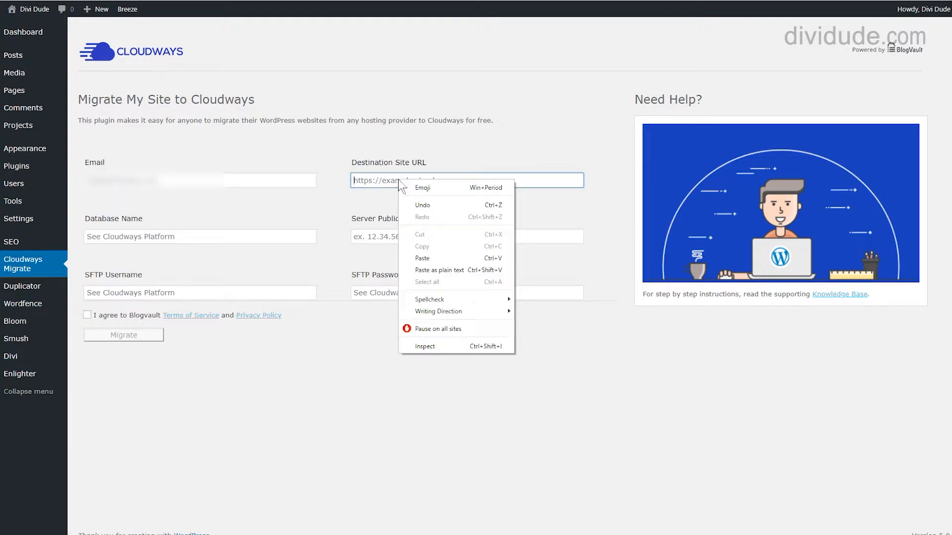
pyautogui.click(427, 257)
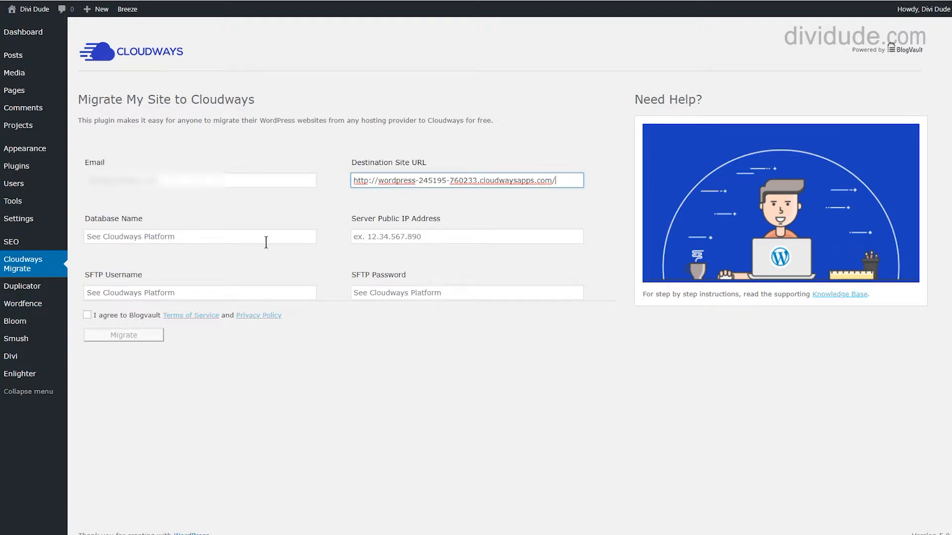
pyautogui.click(233, 0)
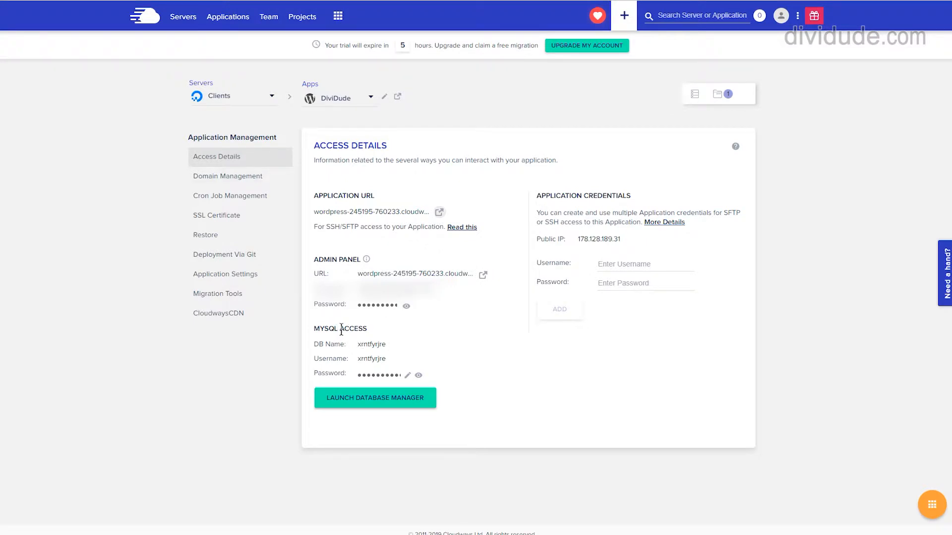
pyautogui.click(375, 347)
pyautogui.click(144, 0)
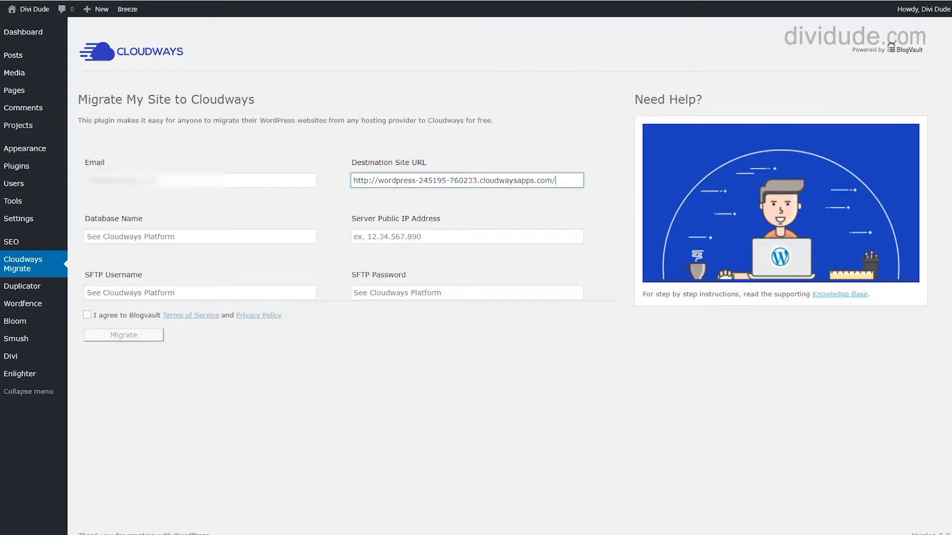
pyautogui.click(164, 243)
pyautogui.rightClick(164, 242)
pyautogui.click(188, 317)
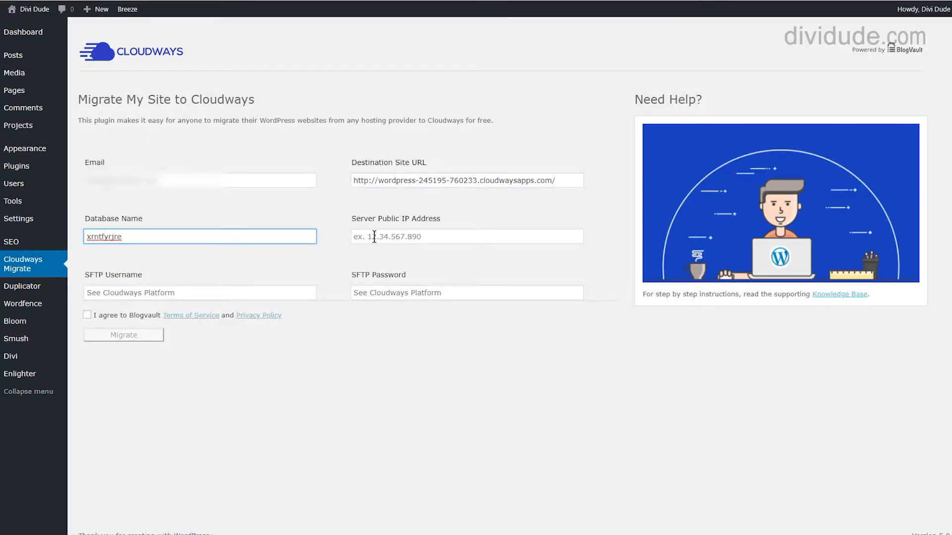
# Step: Copy the server IP 178.128.189.31 from Cloudways into Server Public IP Address
pyautogui.click(268, 0)
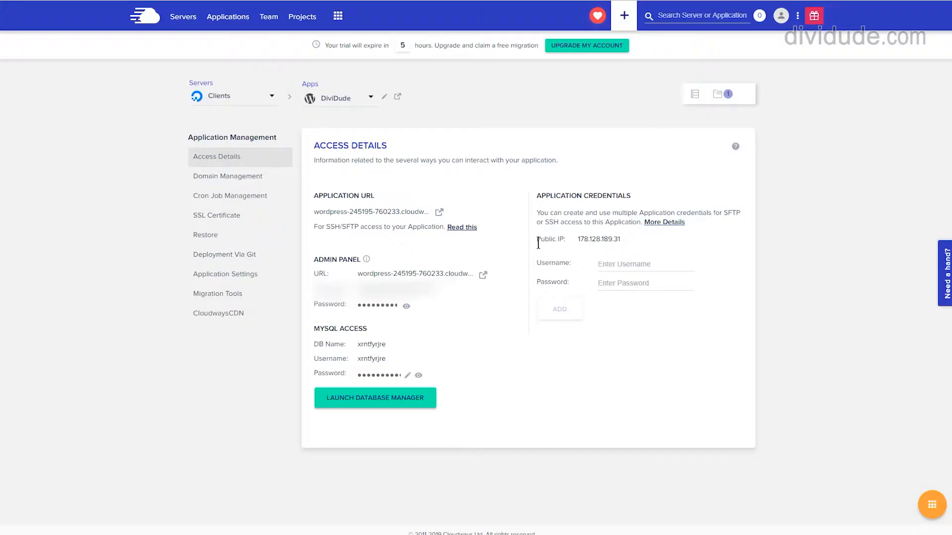
pyautogui.click(599, 243)
pyautogui.click(347, 0)
pyautogui.click(381, 235)
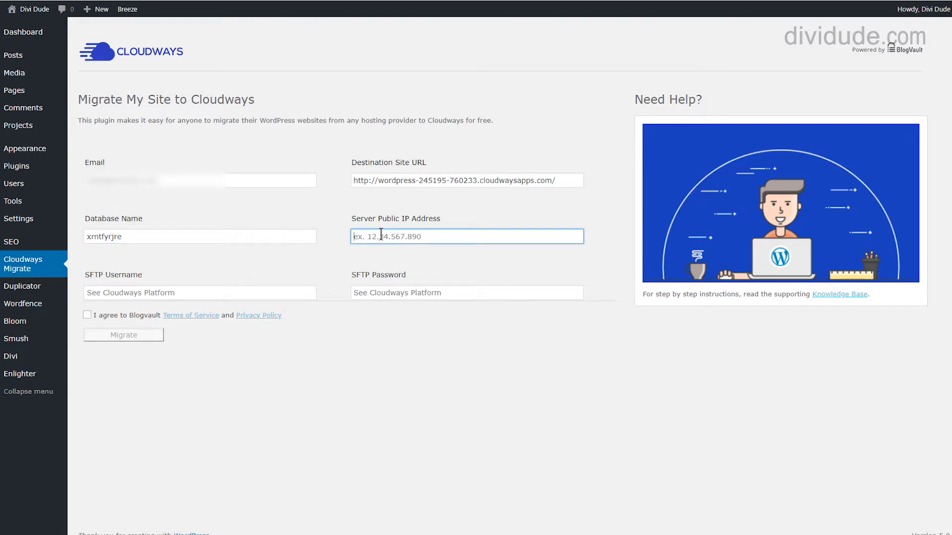
pyautogui.rightClick(381, 235)
pyautogui.click(404, 314)
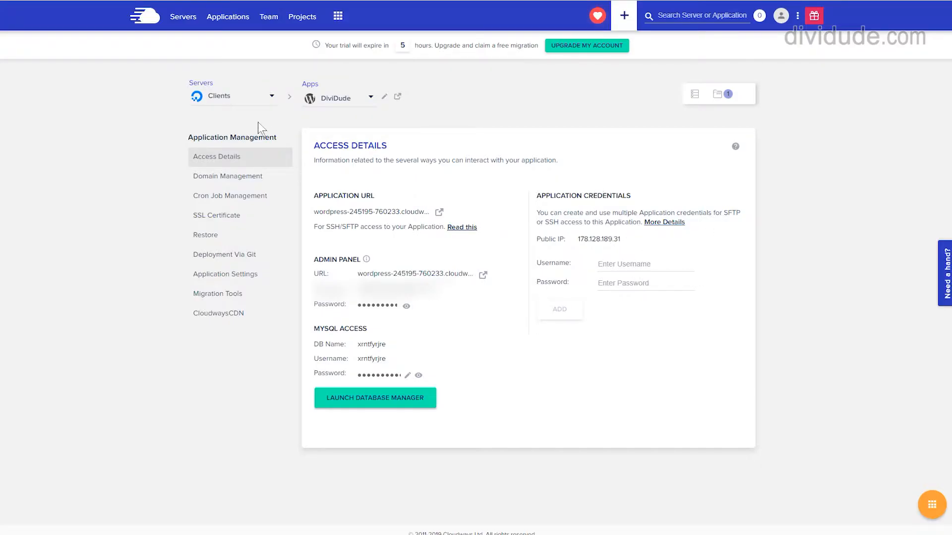
# Step: Open the Clients server under Servers and copy its public IP and master SFTP username
pyautogui.click(182, 17)
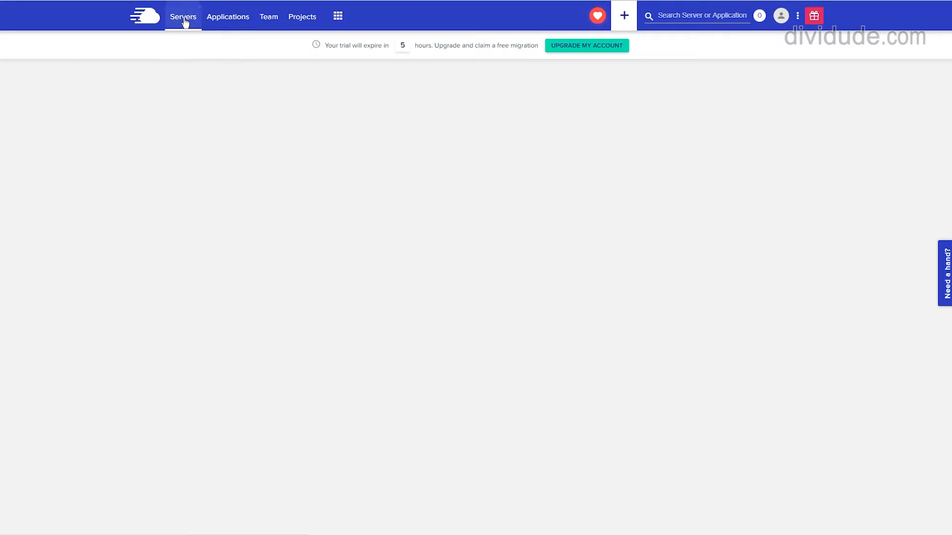
pyautogui.click(253, 171)
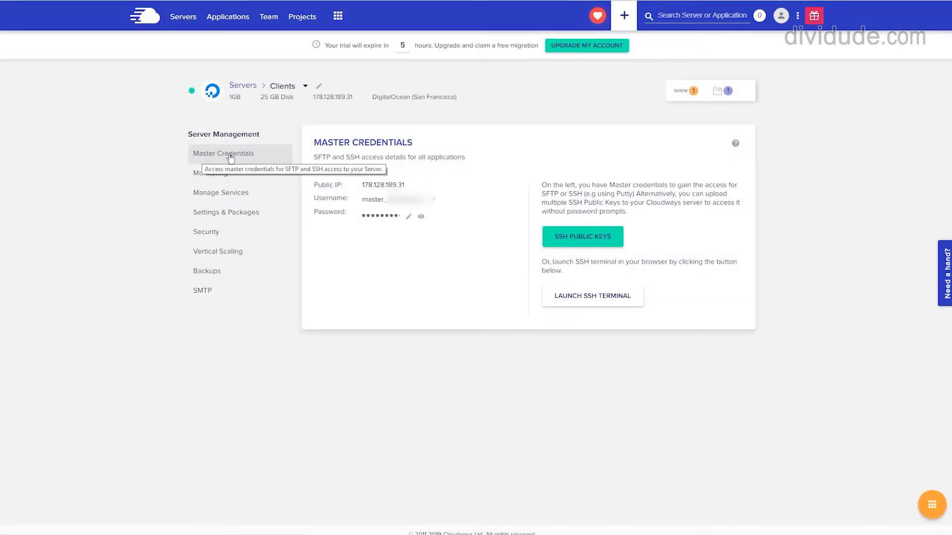
pyautogui.click(380, 187)
pyautogui.click(377, 201)
# Step: Paste the Clients server's master username into the SFTP Username field
pyautogui.click(242, 1)
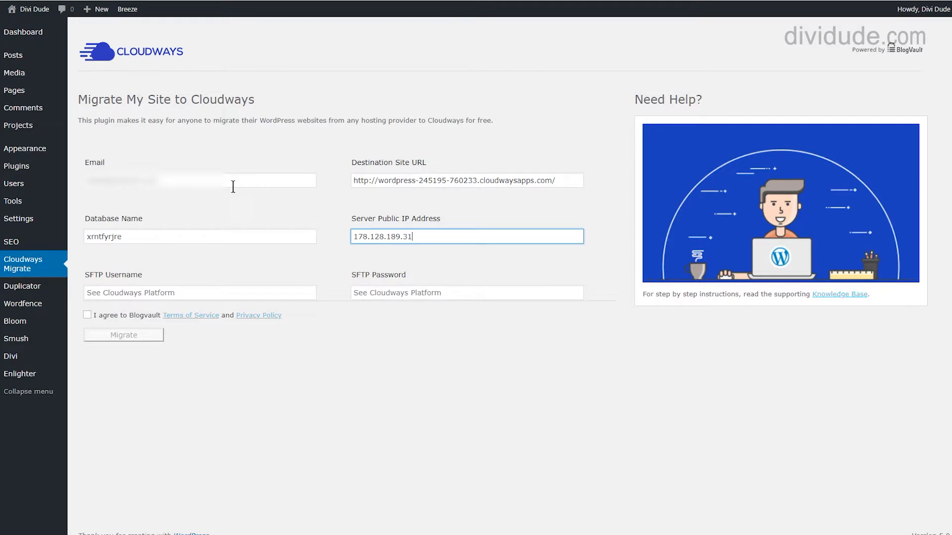
pyautogui.click(127, 294)
pyautogui.rightClick(127, 293)
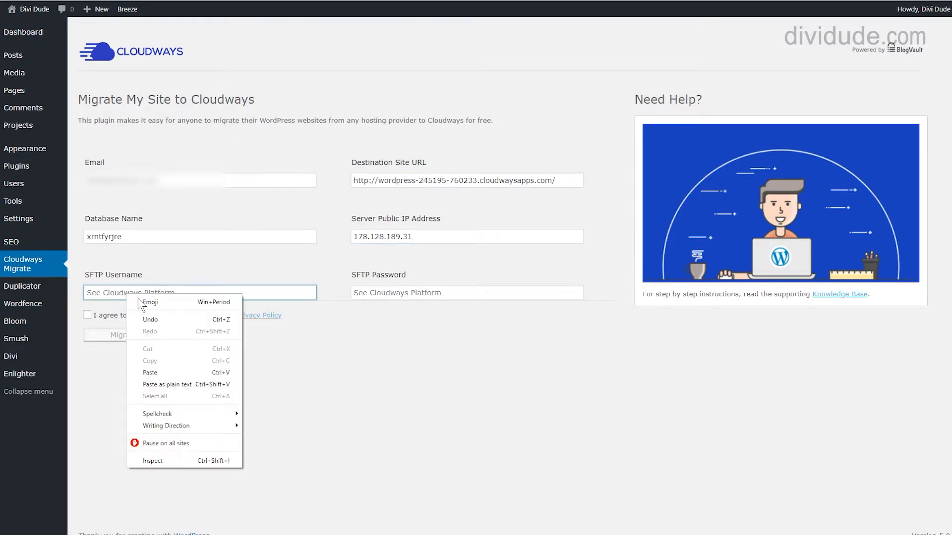
pyautogui.click(166, 373)
# Step: Paste the master SFTP password into SFTP Password, accept the Blogvault terms, and start the migration
pyautogui.click(355, 1)
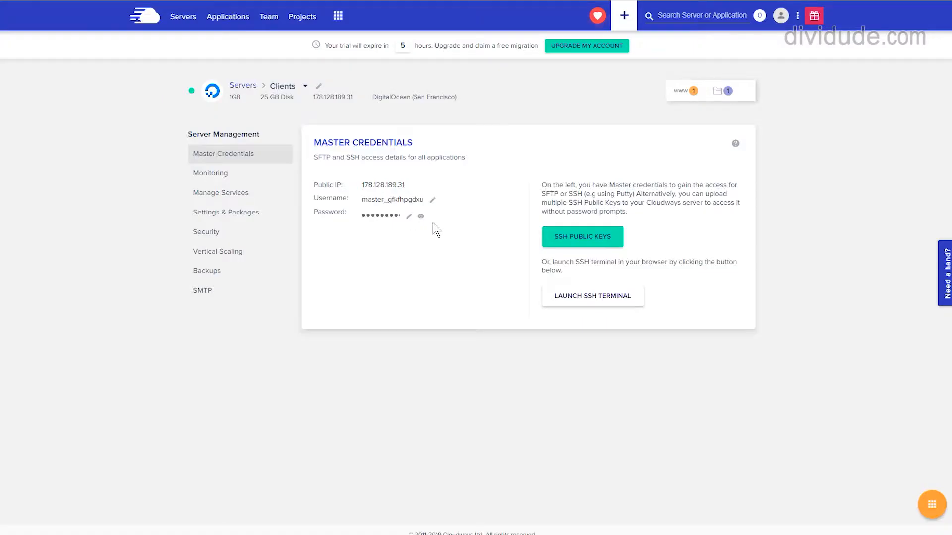
pyautogui.click(373, 218)
pyautogui.click(287, 1)
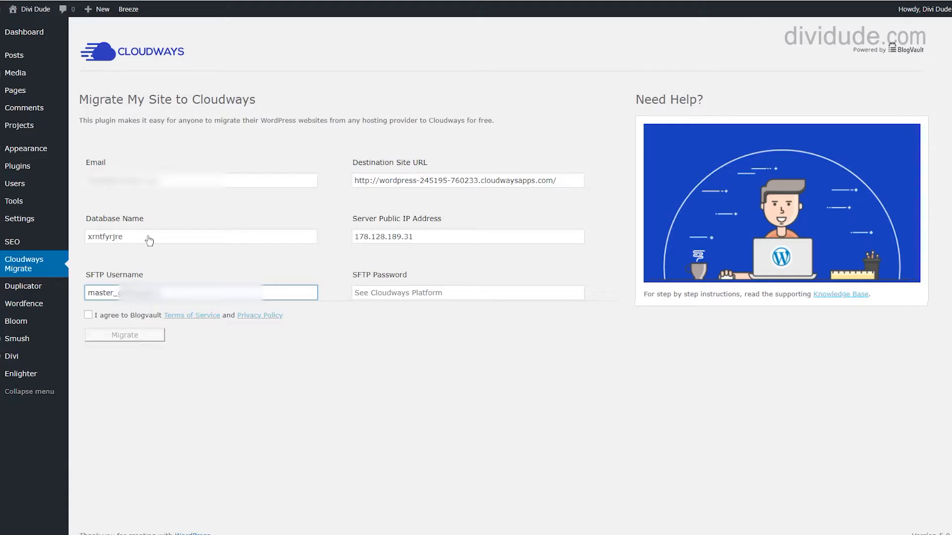
pyautogui.click(385, 292)
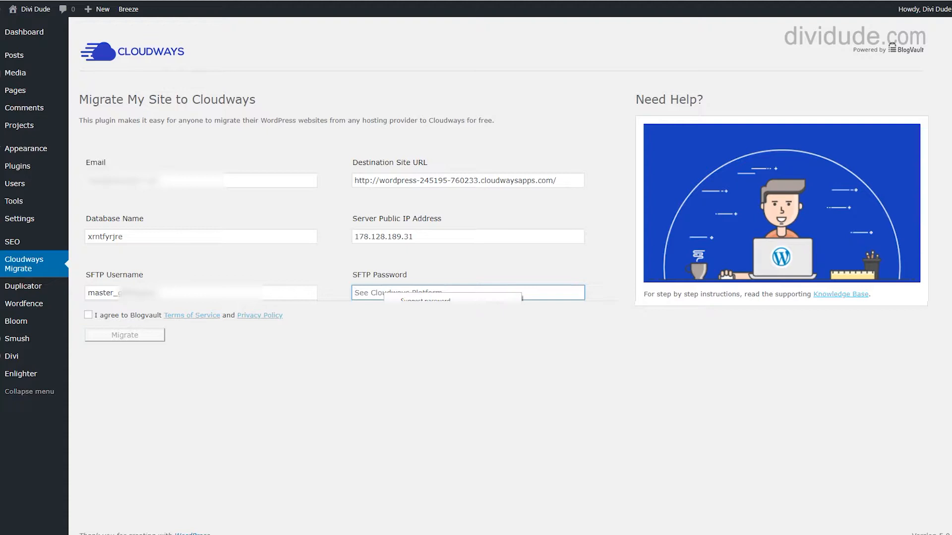
pyautogui.hotkey('ctrl', 'v')
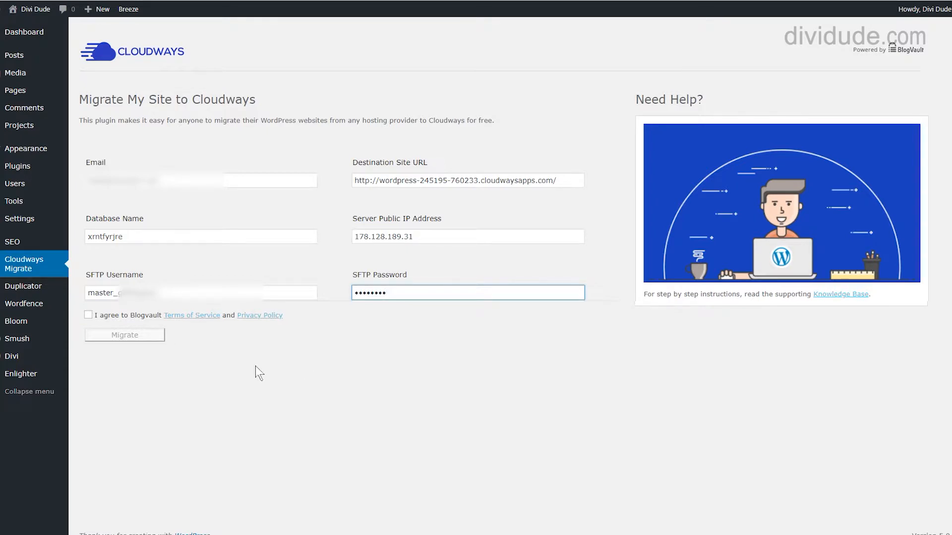
pyautogui.click(88, 315)
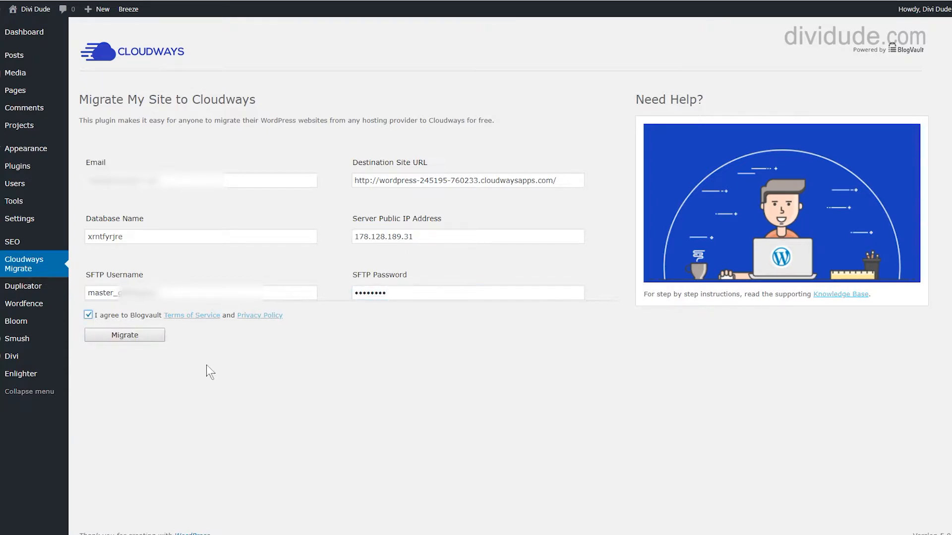
pyautogui.click(129, 336)
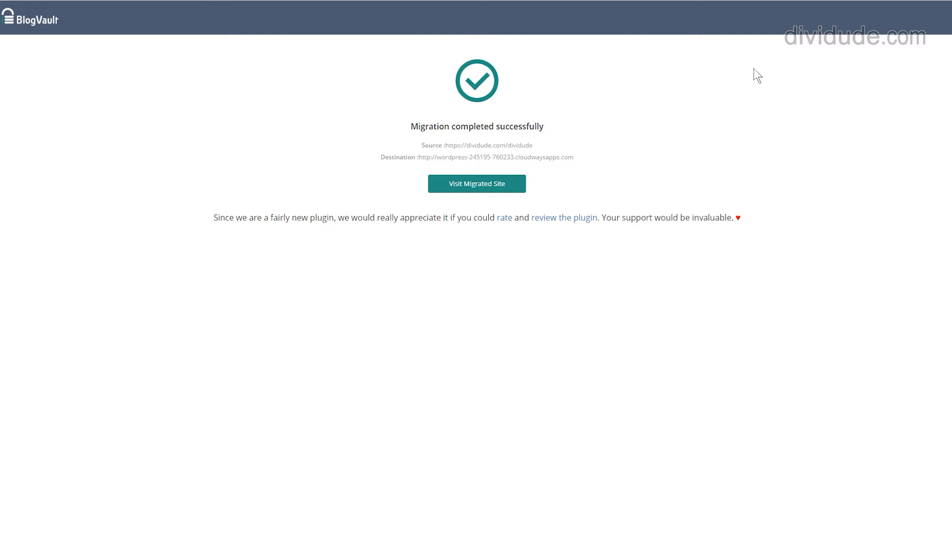
# Step: Open the migrated dividude site and scroll through its home page
pyautogui.click(474, 186)
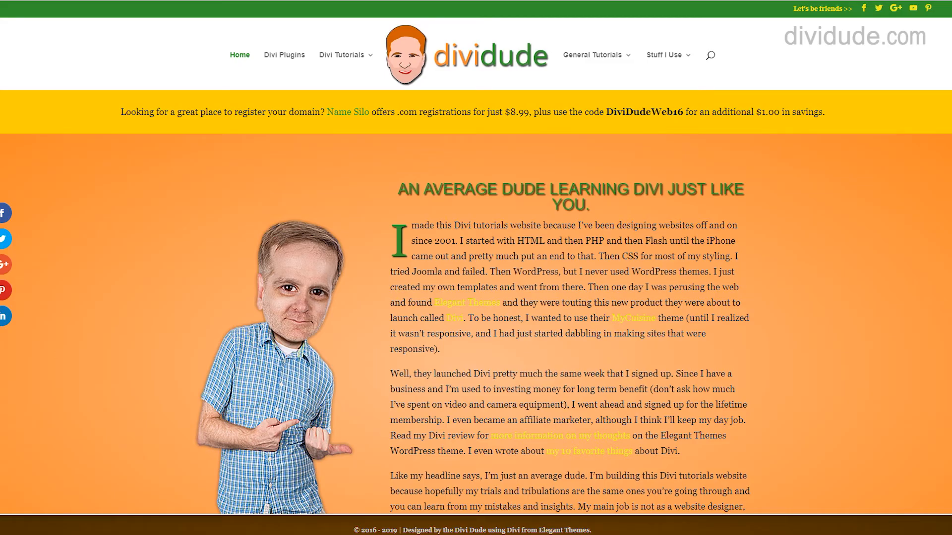
pyautogui.scroll(-12, 802, 266)
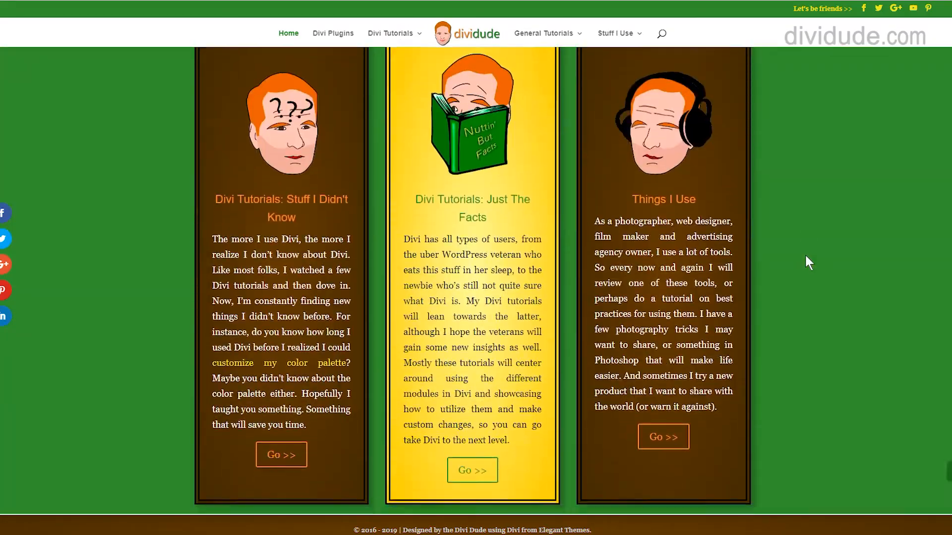
pyautogui.scroll(-6, 805, 255)
pyautogui.scroll(-3, 822, 255)
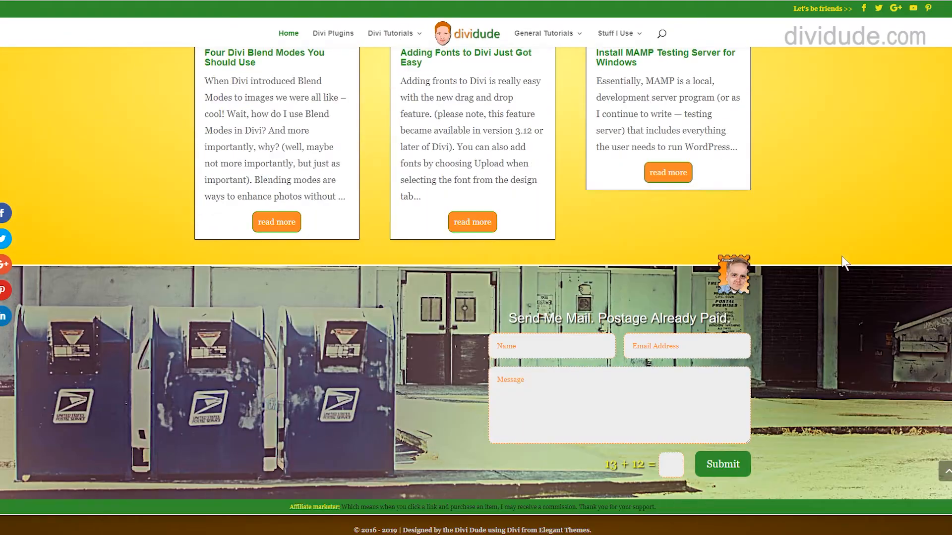
pyautogui.scroll(6, 840, 252)
pyautogui.scroll(10, 839, 251)
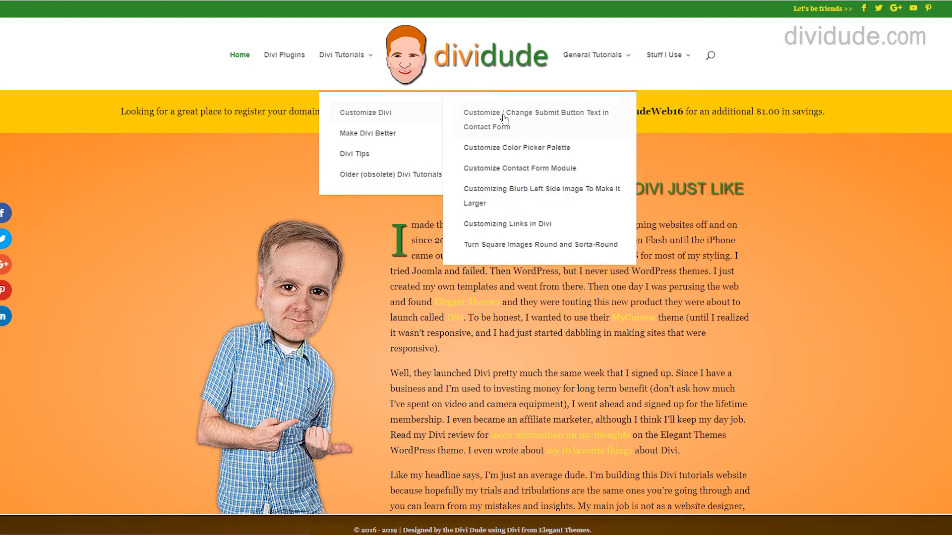
# Step: Open the Divi 3.0+ Review article from the Stuff I Use menu and scroll through it
pyautogui.moveTo(603, 65)
pyautogui.moveTo(676, 56)
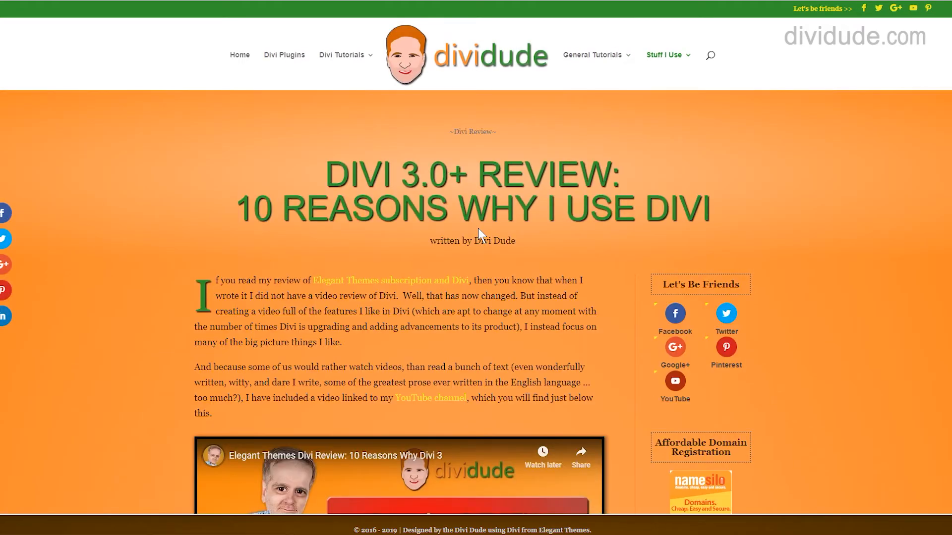
pyautogui.scroll(-5, 421, 295)
pyautogui.scroll(-20, 420, 295)
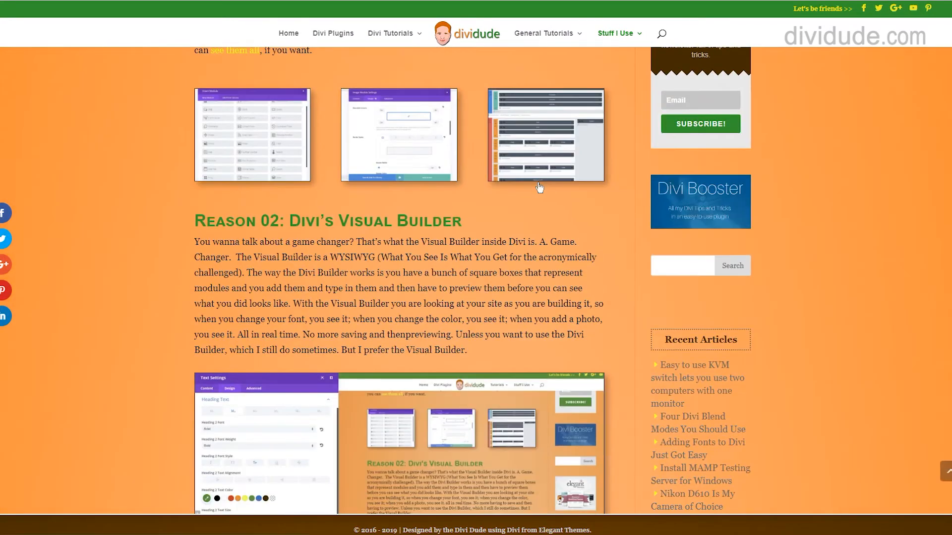
pyautogui.scroll(-8, 539, 201)
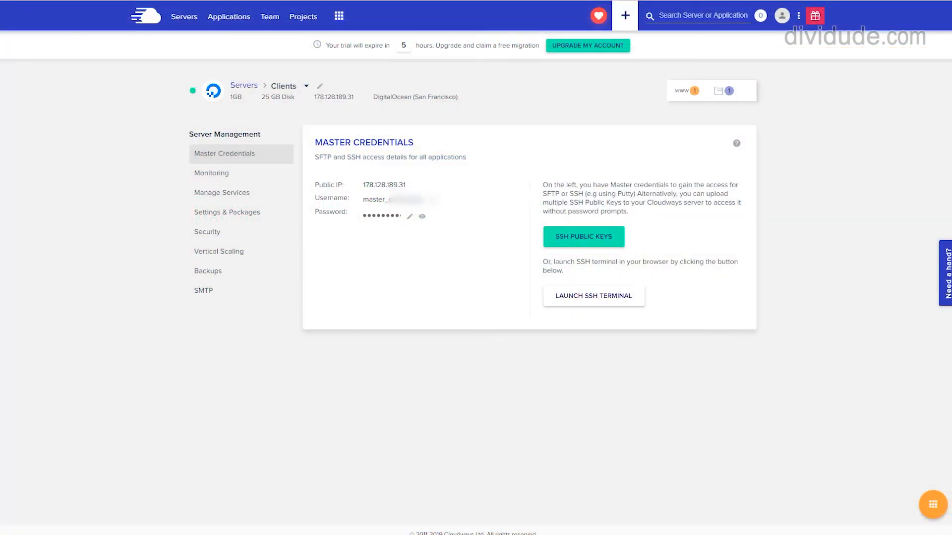